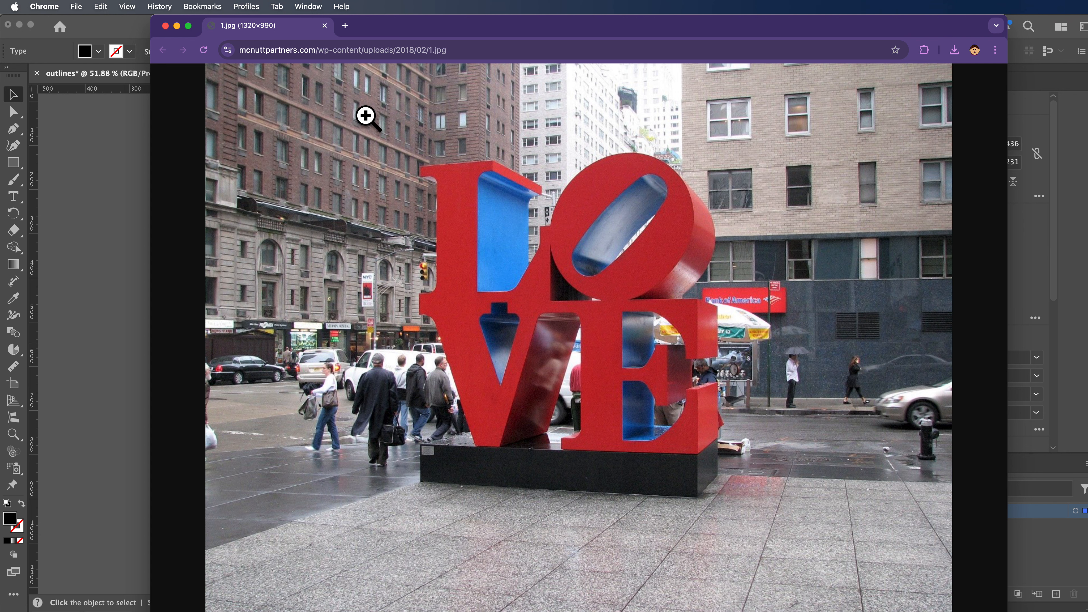
Step: Switch to Illustrator and convert the LOVE text to outlines
{"action": "left_click_drag", "start_coordinate": [406, 29], "coordinate": [1084, 21]}
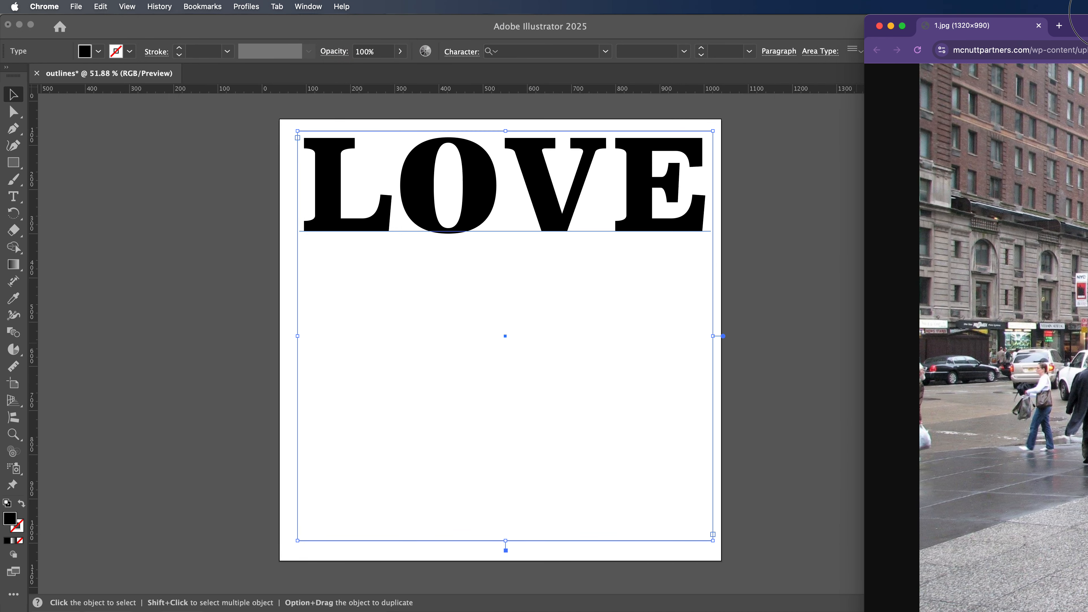
{"action": "left_click", "coordinate": [766, 297]}
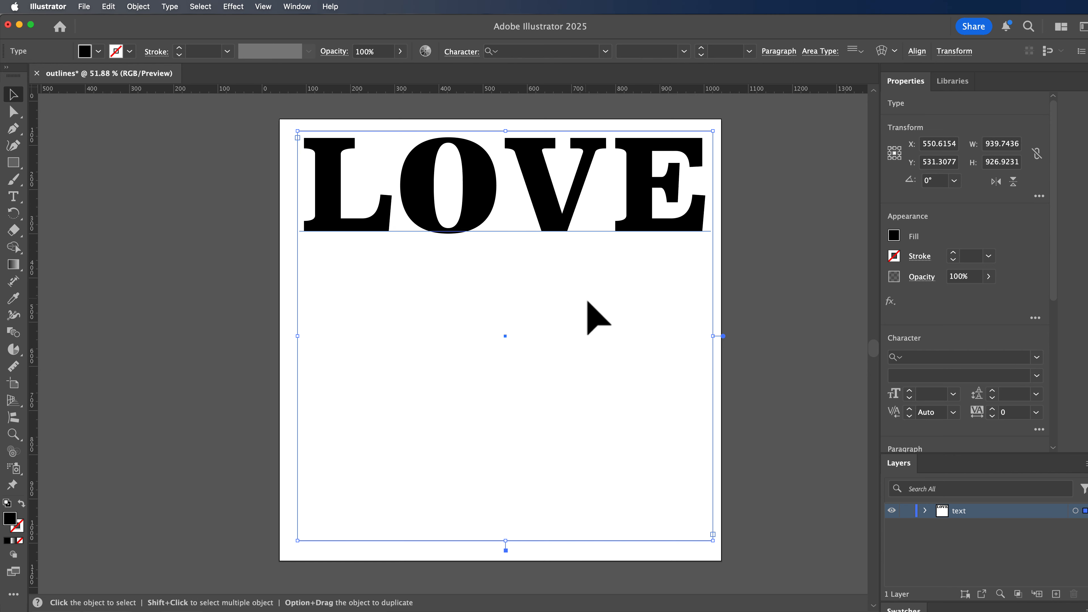
{"action": "left_click", "coordinate": [170, 7]}
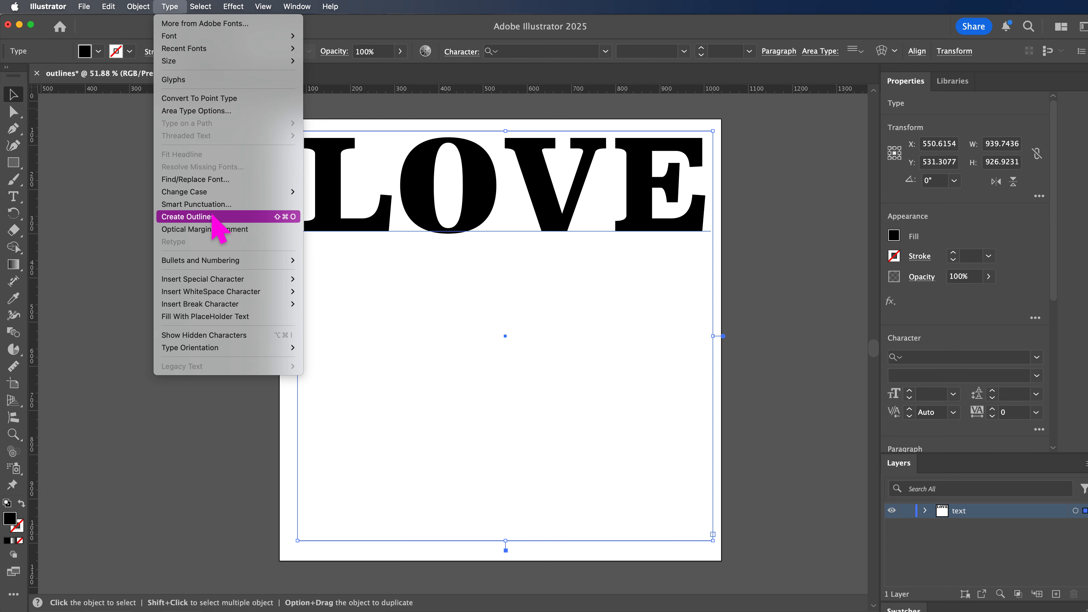
{"action": "left_click", "coordinate": [249, 220]}
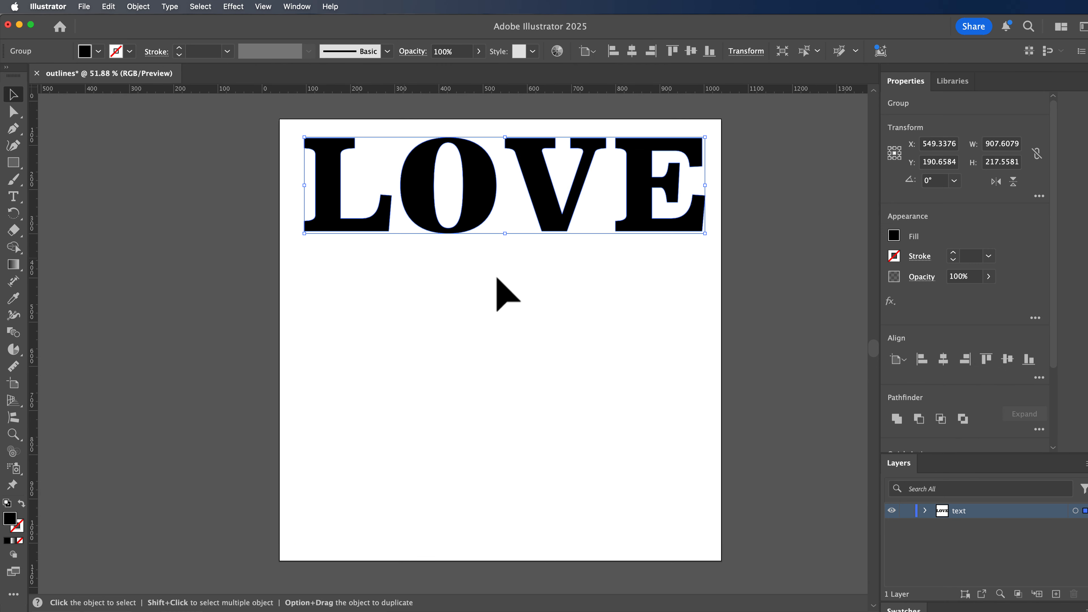
Step: Move the outlined word lower, enlarge it to about 926 by 243 px, and ungroup it into separate letters
{"action": "left_click_drag", "start_coordinate": [547, 217], "coordinate": [541, 260]}
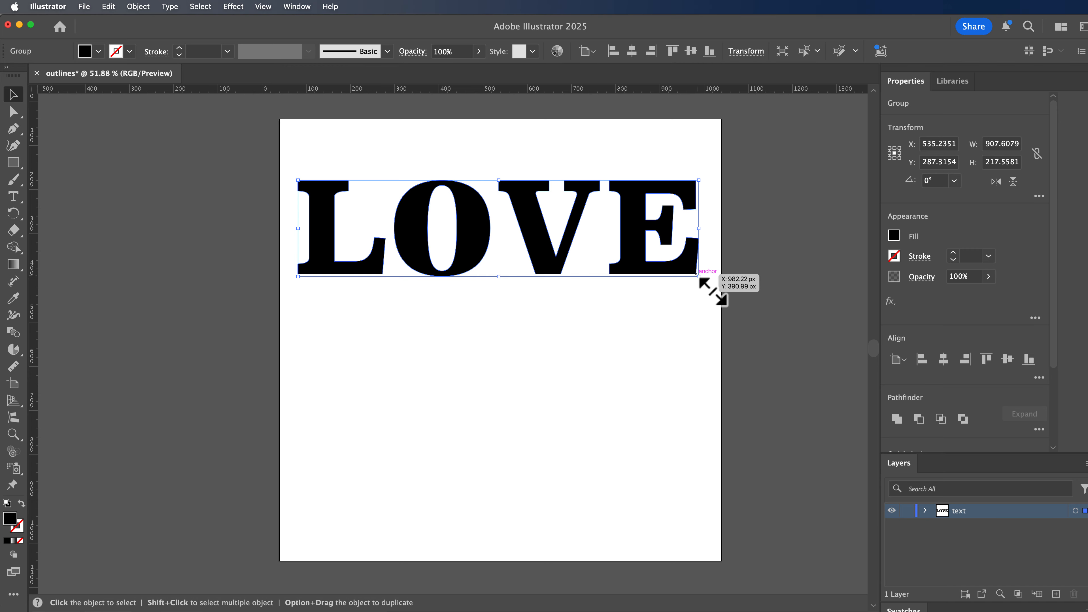
{"action": "mouse_move", "coordinate": [699, 277]}
{"action": "left_mouse_down"}
{"action": "mouse_move", "coordinate": [714, 295]}
{"action": "mouse_move", "coordinate": [707, 287]}
{"action": "left_mouse_up"}
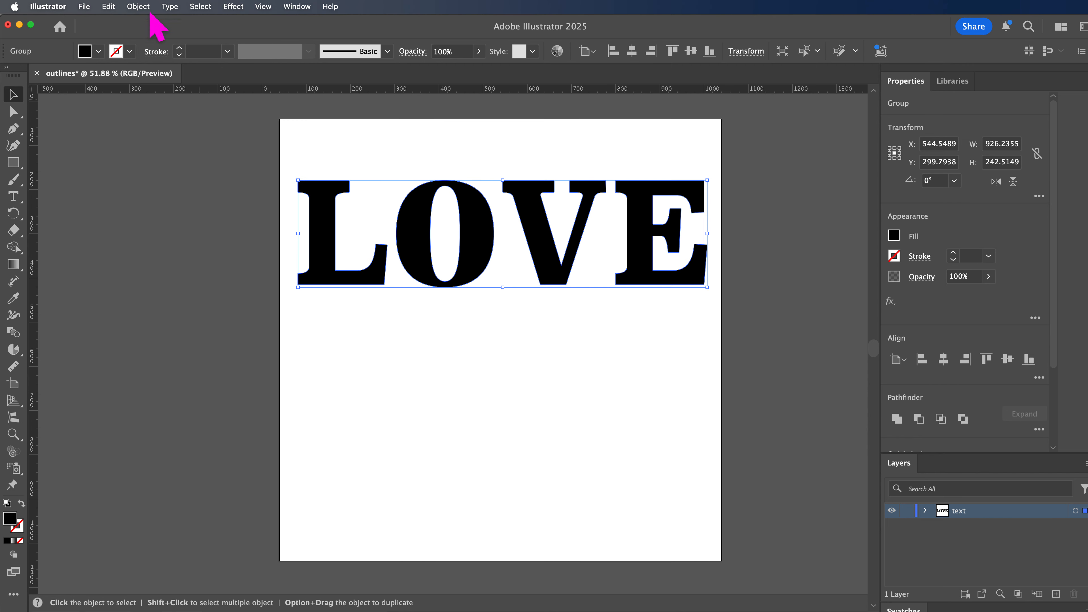
{"action": "left_click", "coordinate": [138, 6]}
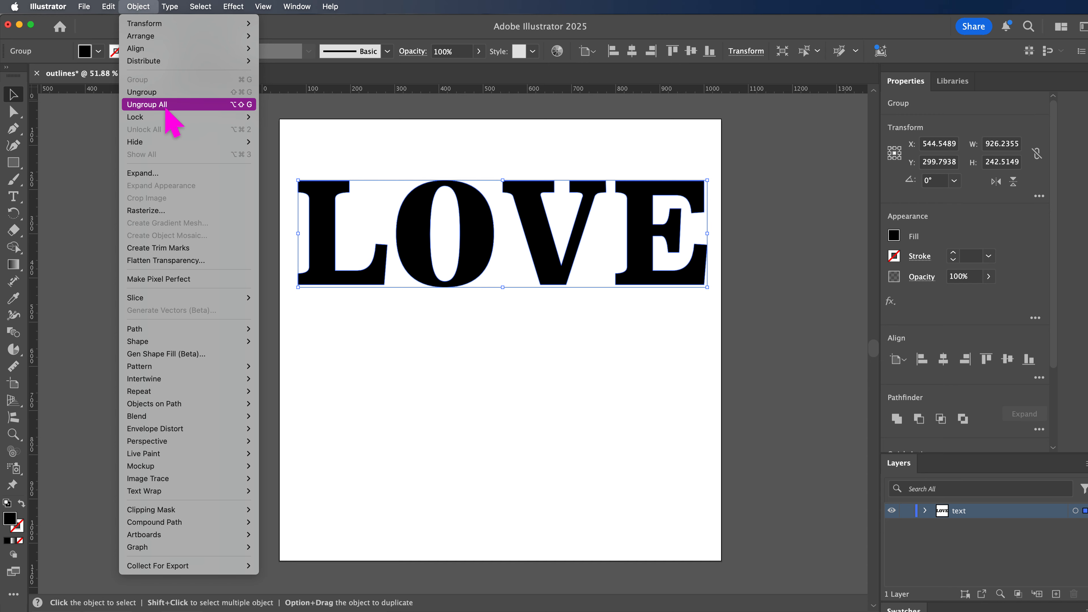
{"action": "left_click", "coordinate": [164, 94]}
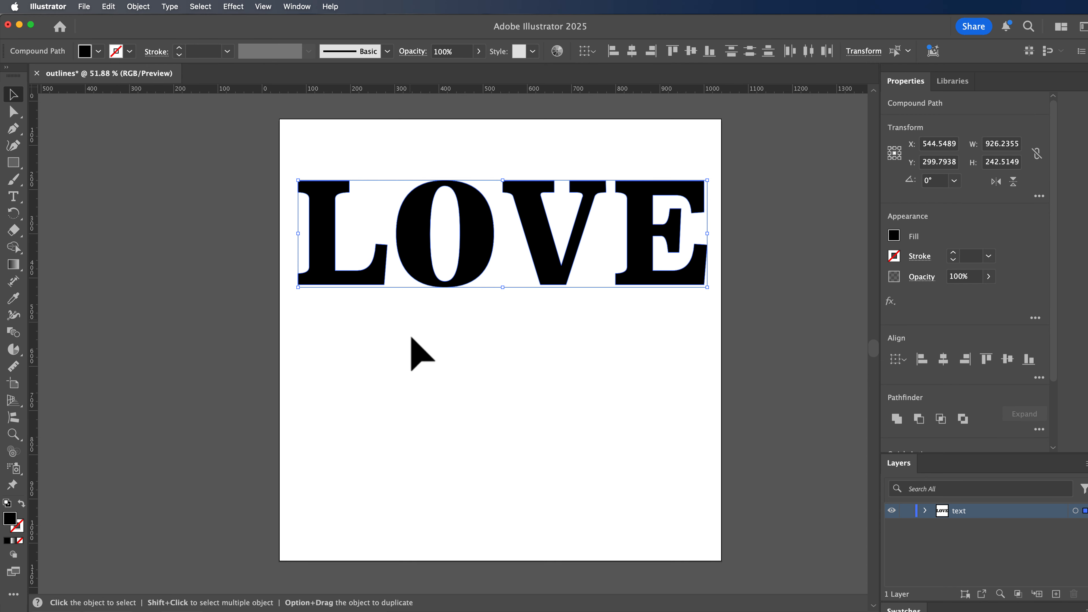
{"action": "left_click", "coordinate": [377, 330]}
{"action": "left_click", "coordinate": [335, 275]}
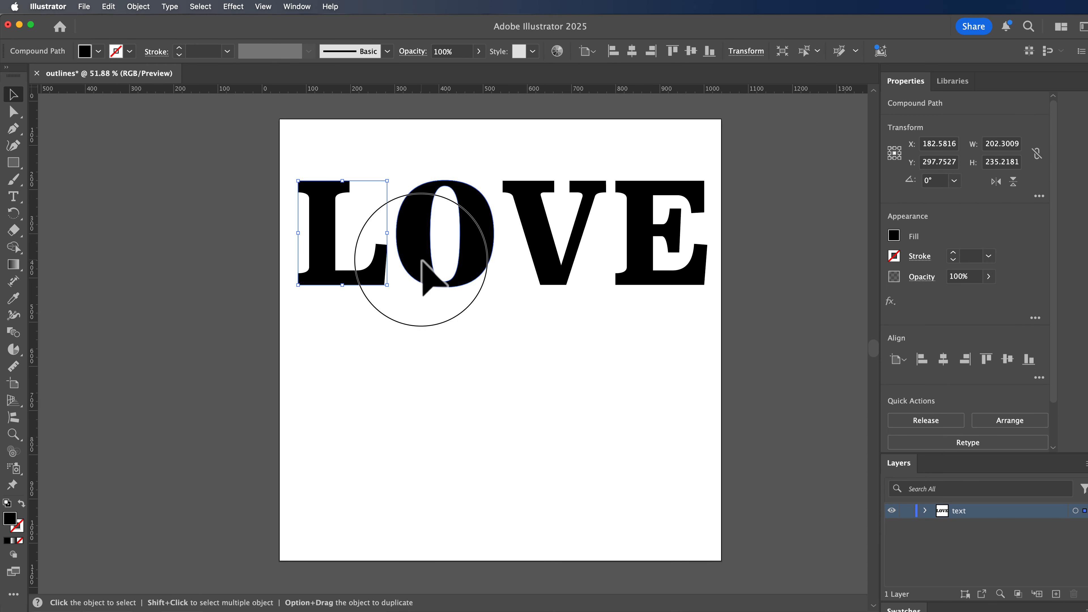
{"action": "left_click", "coordinate": [429, 268]}
{"action": "left_click", "coordinate": [561, 264]}
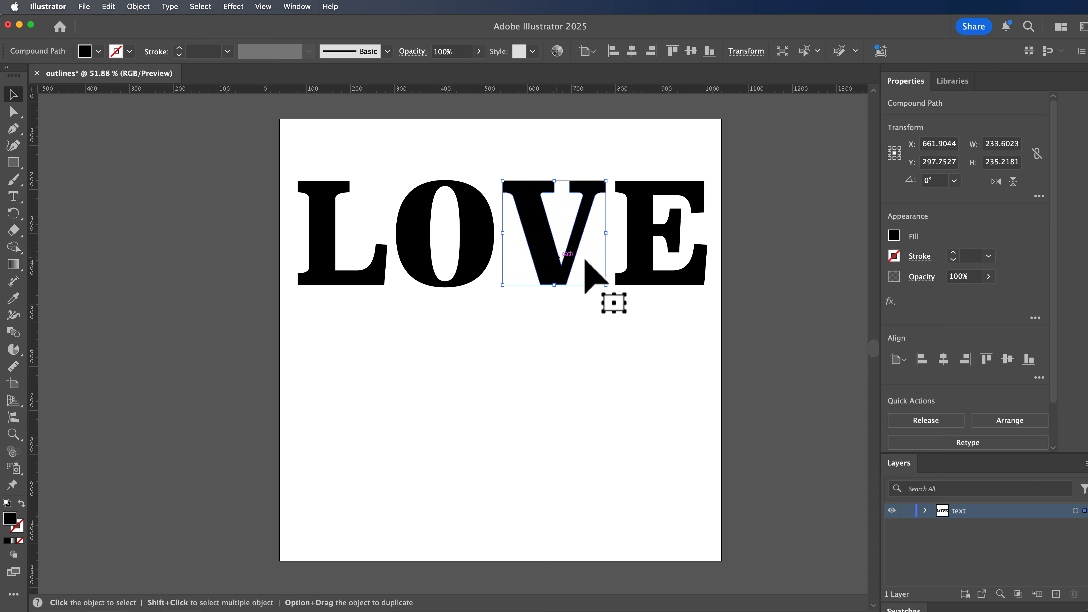
{"action": "left_click", "coordinate": [642, 257]}
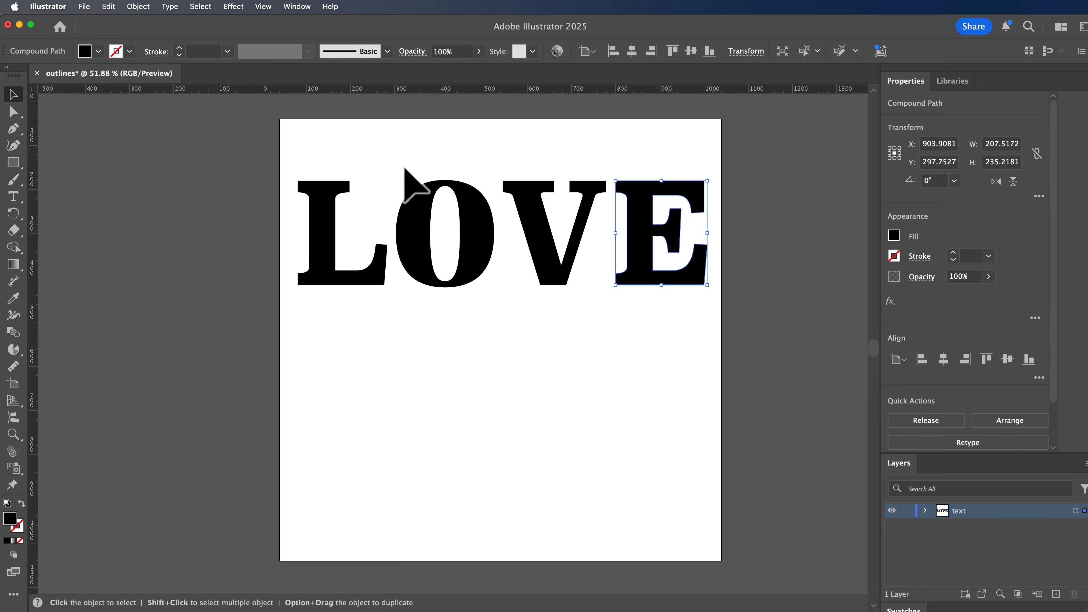
Step: Stack enlarged LO above VE in a block about 703 by 728 px, and centre the block on the artboard
{"action": "left_click_drag", "start_coordinate": [506, 135], "coordinate": [668, 373]}
{"action": "left_click_drag", "start_coordinate": [642, 274], "coordinate": [442, 384]}
{"action": "left_click_drag", "start_coordinate": [288, 150], "coordinate": [701, 517]}
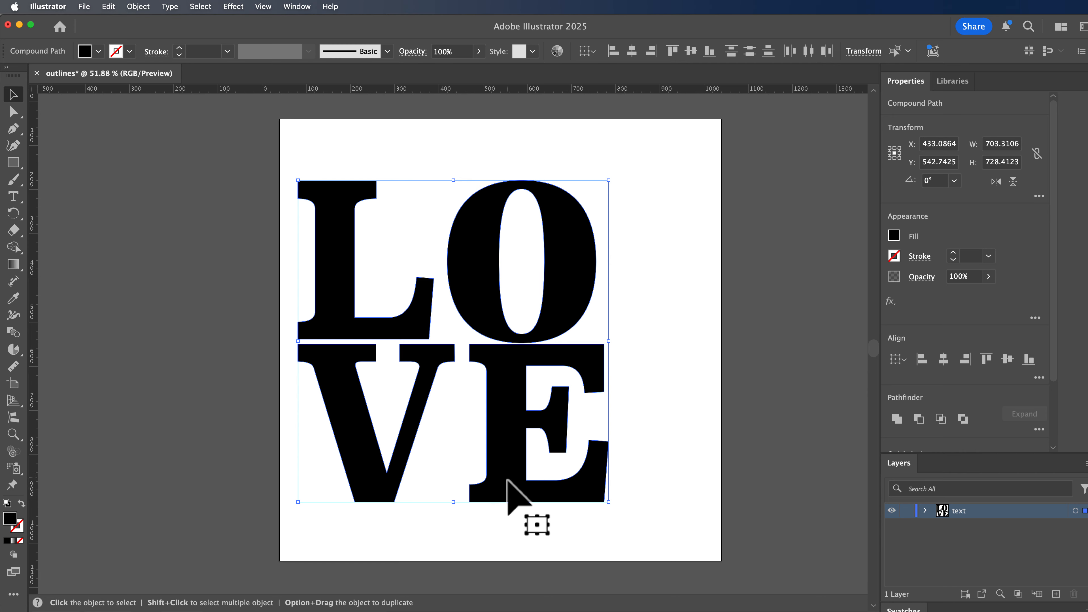
{"action": "left_click_drag", "start_coordinate": [508, 478], "coordinate": [560, 476]}
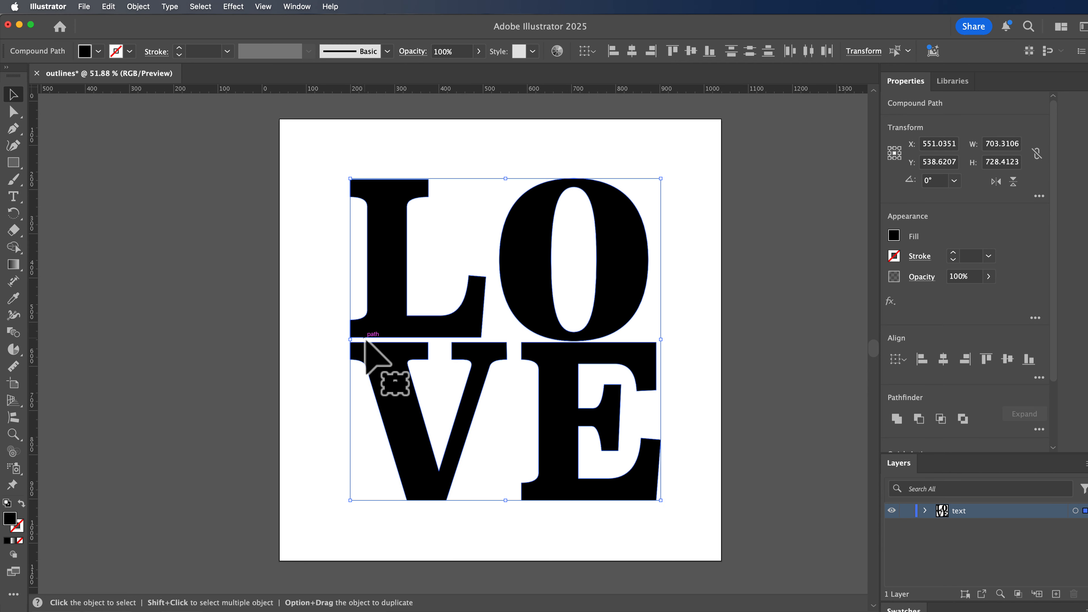
{"action": "left_click", "coordinate": [343, 196]}
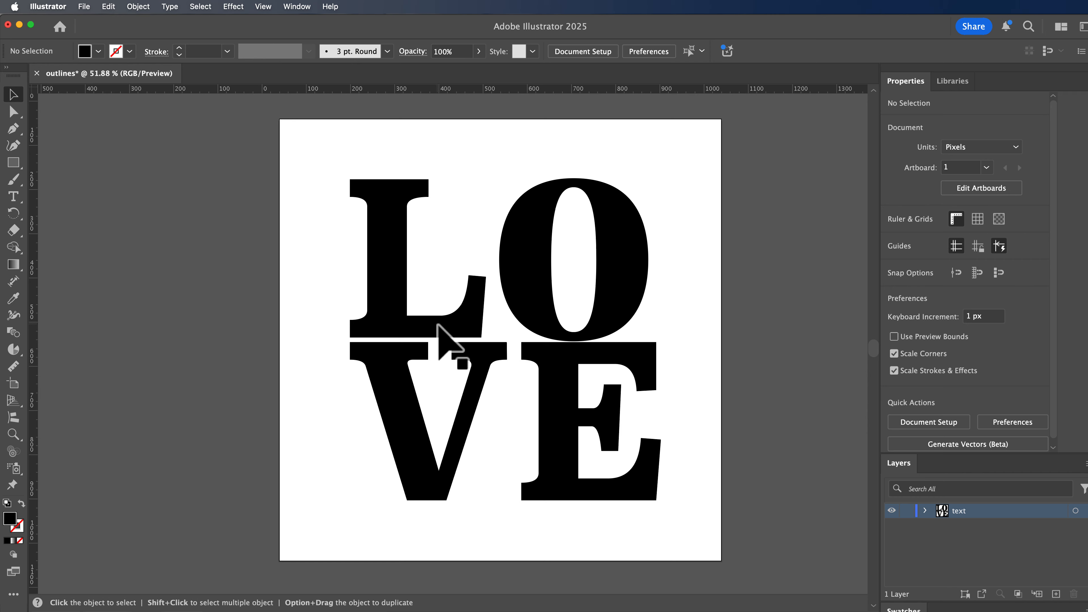
Step: Reshape the end serif of the L with Direct Selection, moving its anchor points so the slanted outer edge stands nearly upright
{"action": "left_click", "coordinate": [14, 112]}
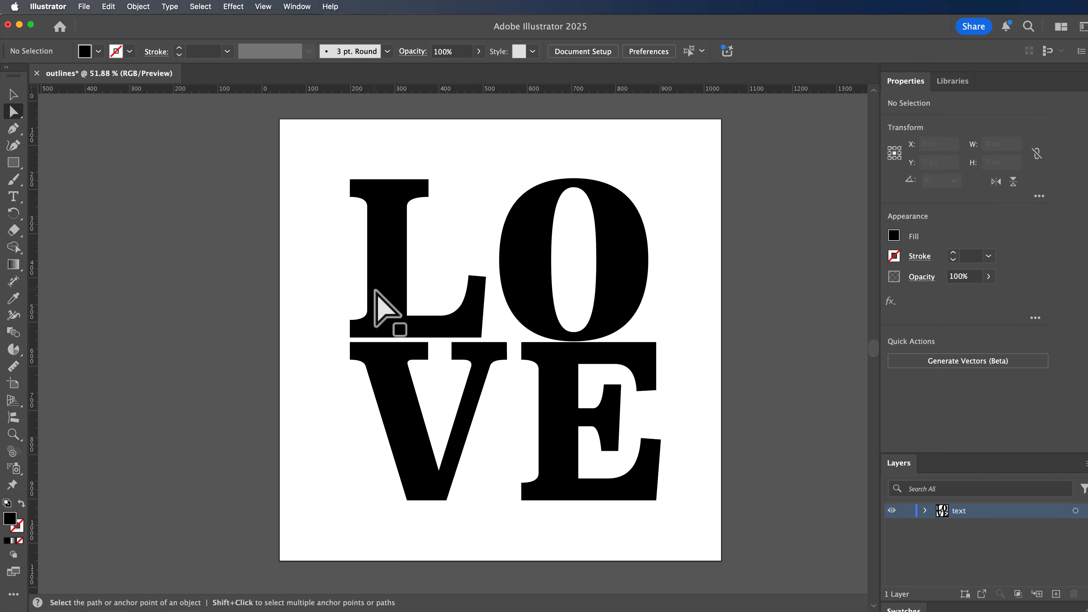
{"action": "left_click", "coordinate": [474, 329]}
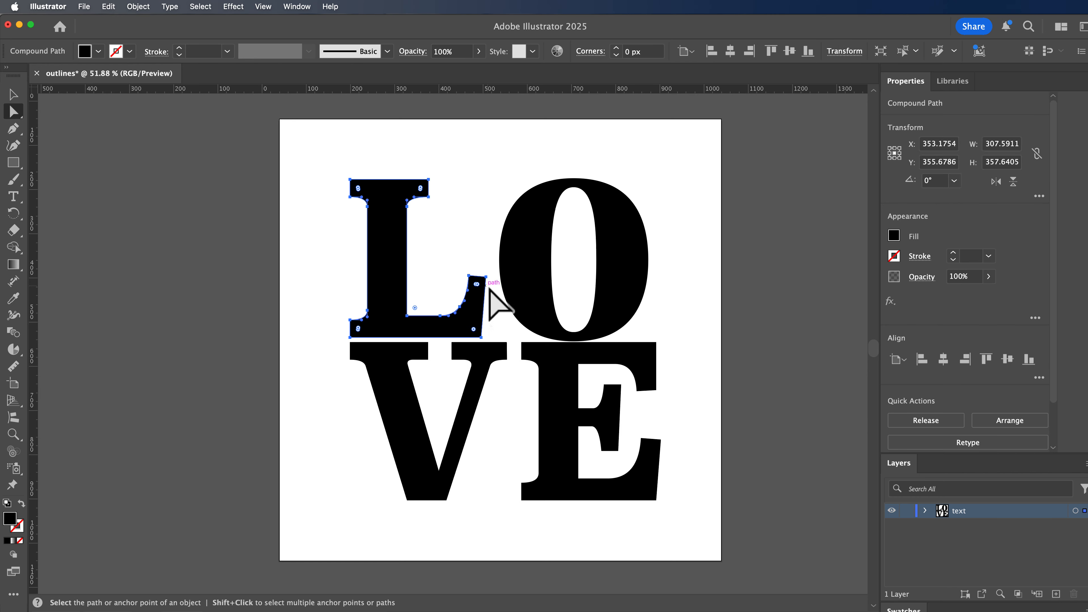
{"action": "left_click_drag", "start_coordinate": [489, 288], "coordinate": [467, 268]}
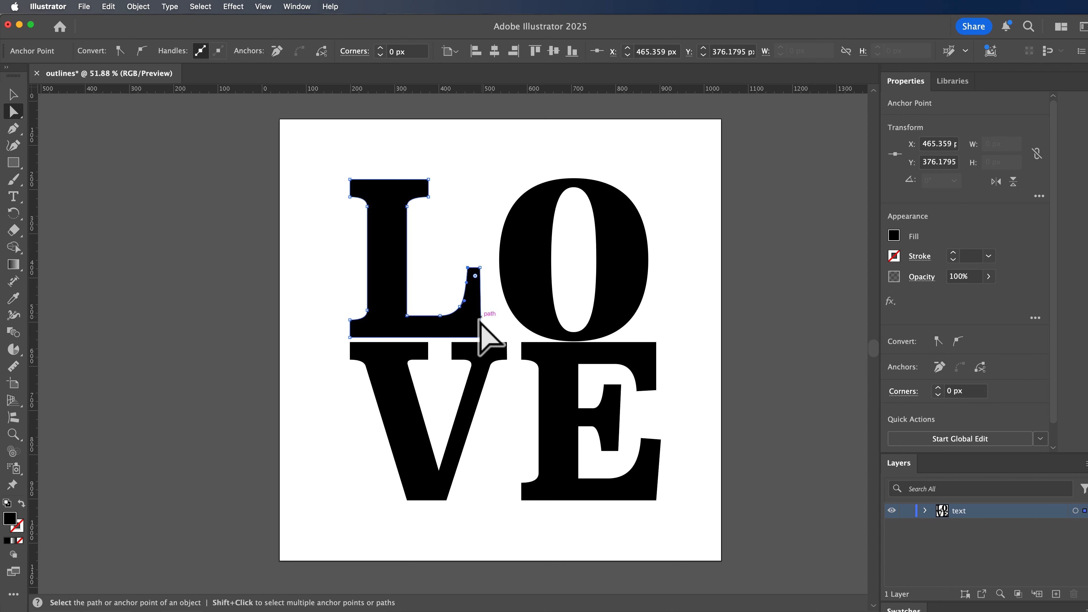
Step: Widen the L slightly and move the O closer to it
{"action": "left_click", "coordinate": [12, 96]}
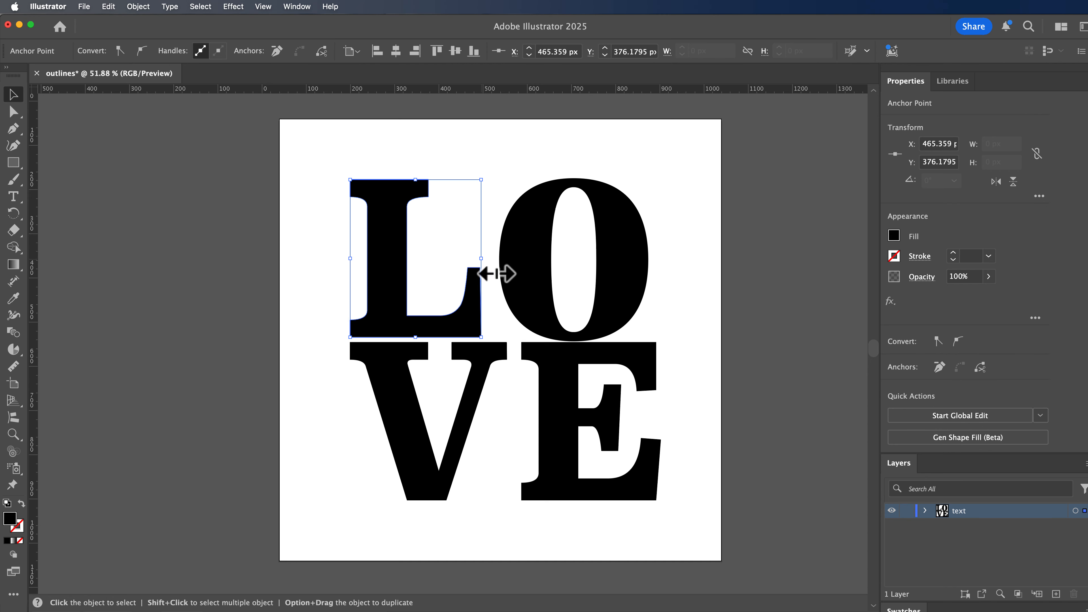
{"action": "left_click_drag", "start_coordinate": [495, 270], "coordinate": [504, 270]}
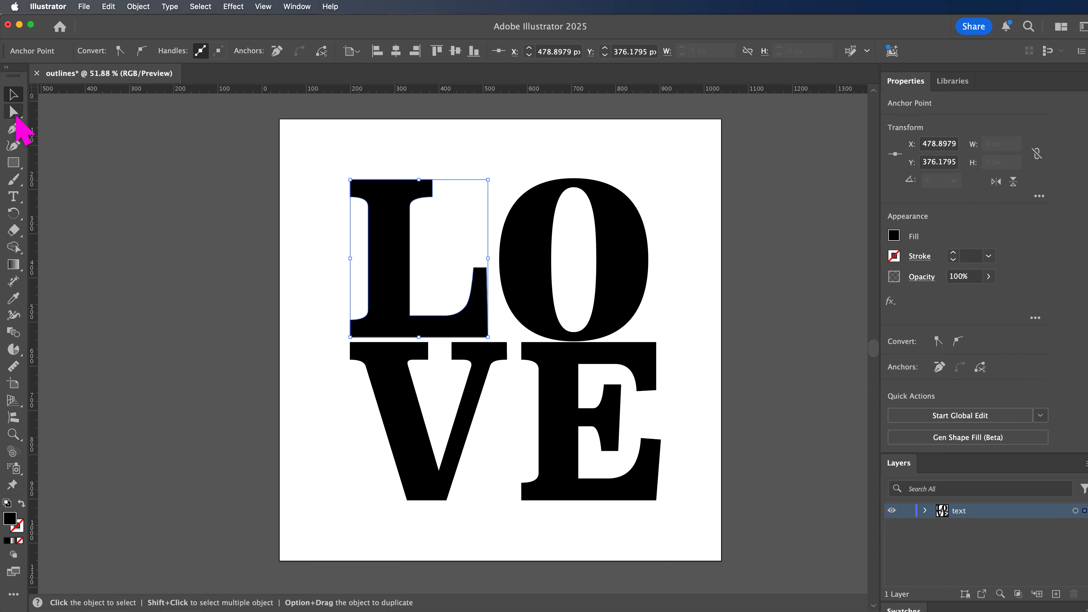
{"action": "left_click", "coordinate": [529, 291]}
{"action": "left_click_drag", "start_coordinate": [529, 291], "coordinate": [521, 290]}
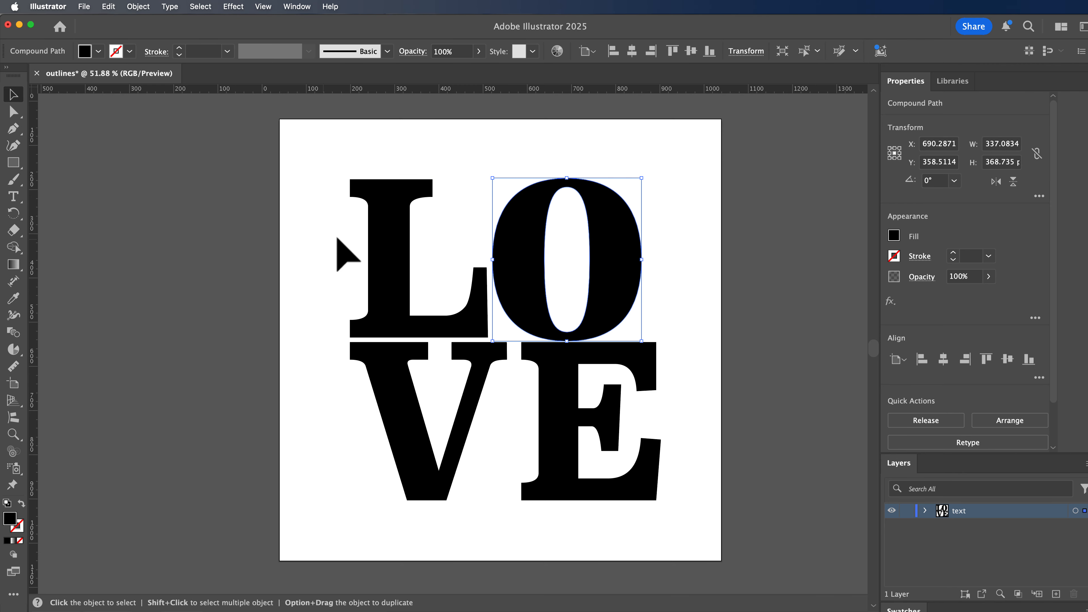
Step: Nudge the L and O together about 11 px down so they meet the V and E
{"action": "left_click_drag", "start_coordinate": [315, 207], "coordinate": [624, 310]}
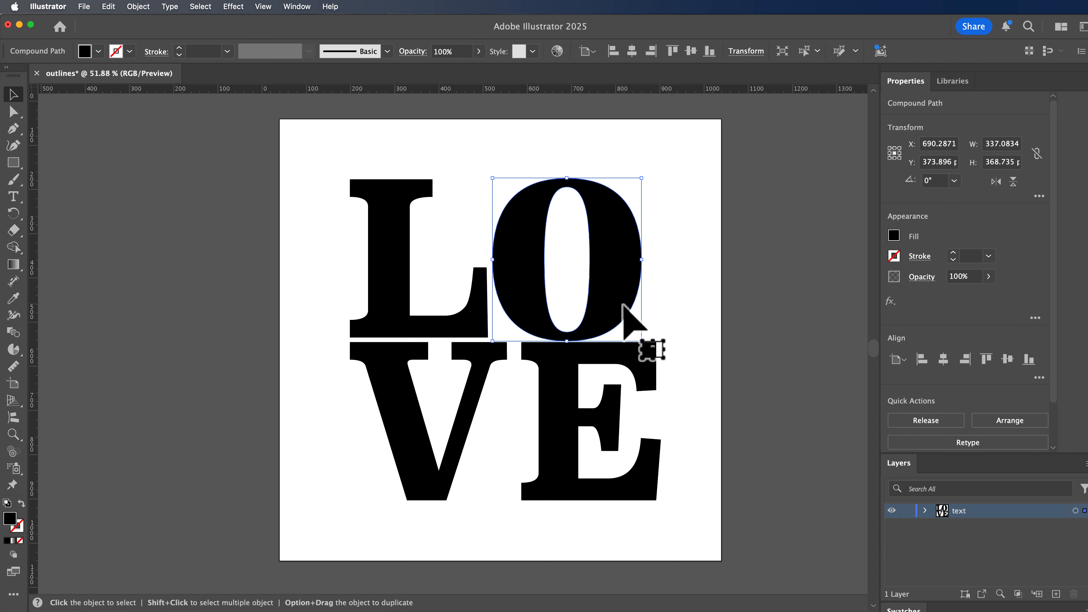
{"action": "left_click_drag", "start_coordinate": [323, 216], "coordinate": [642, 311]}
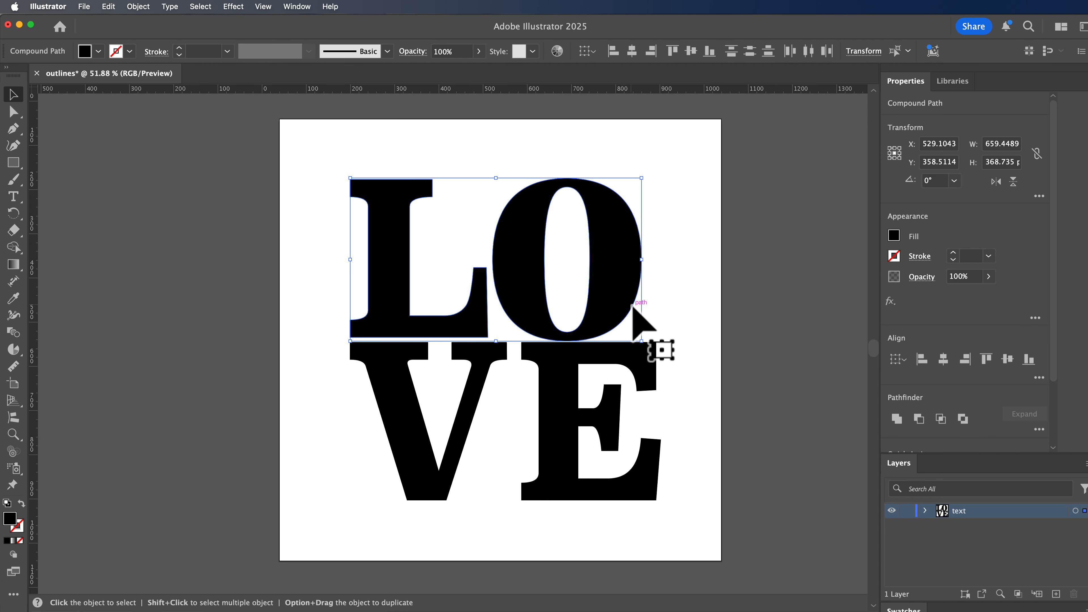
{"action": "key", "text": "Down"}
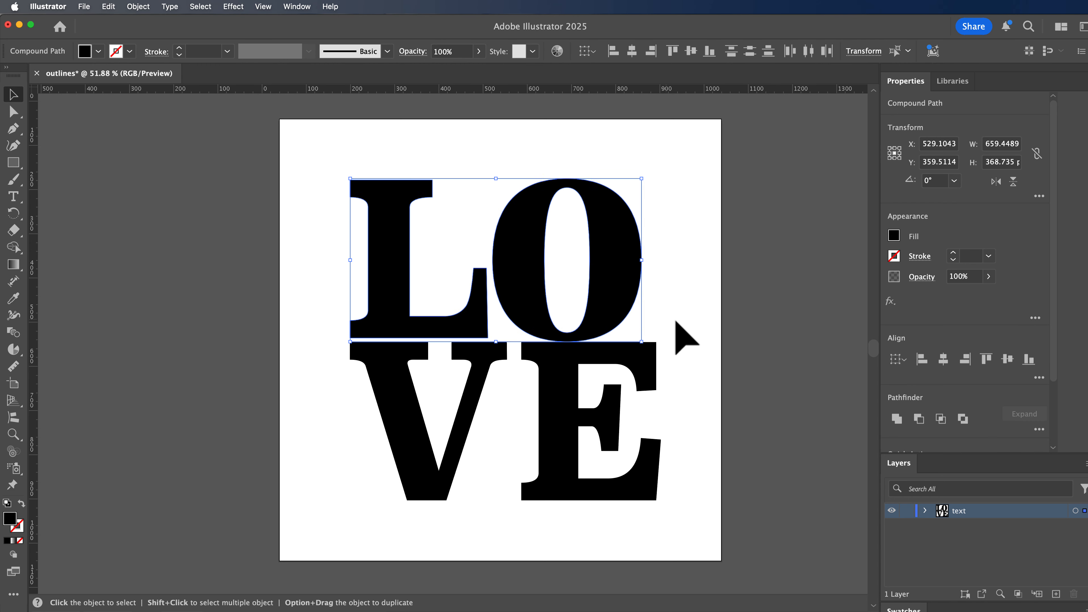
{"action": "key", "text": "Down"}
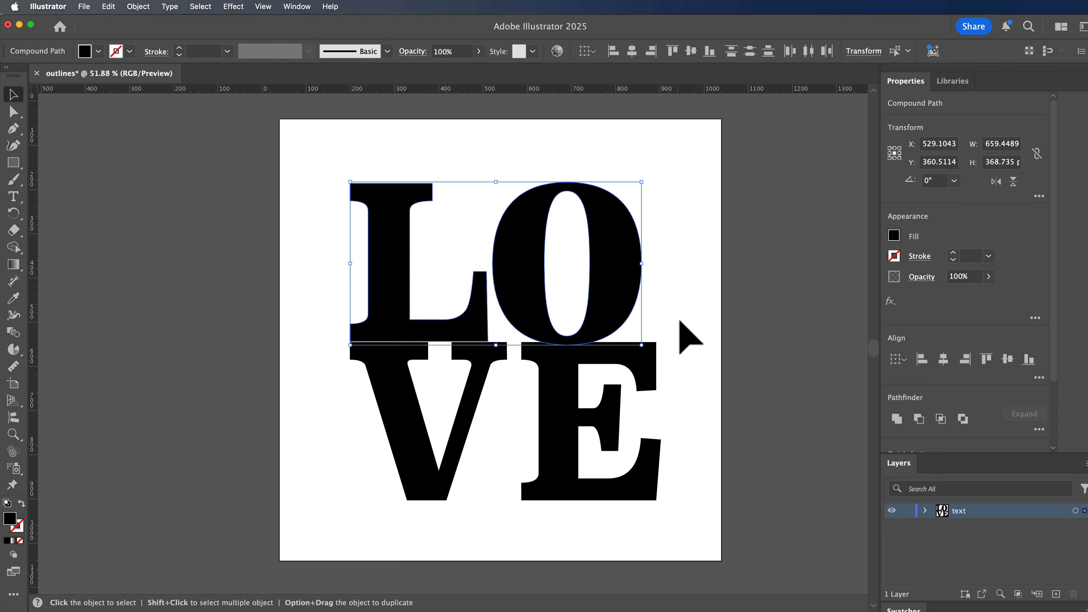
{"action": "key", "text": "Down"}
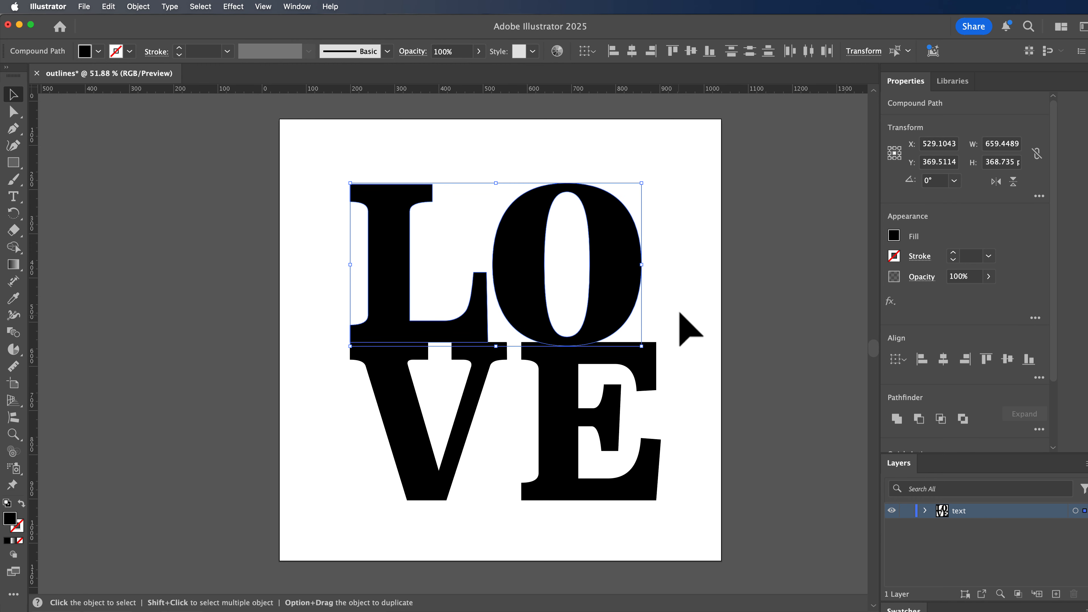
Step: Rotate the O about 40 degrees clockwise and nudge it 10 px up to rest on the E
{"action": "left_click", "coordinate": [680, 314]}
{"action": "left_click", "coordinate": [627, 296]}
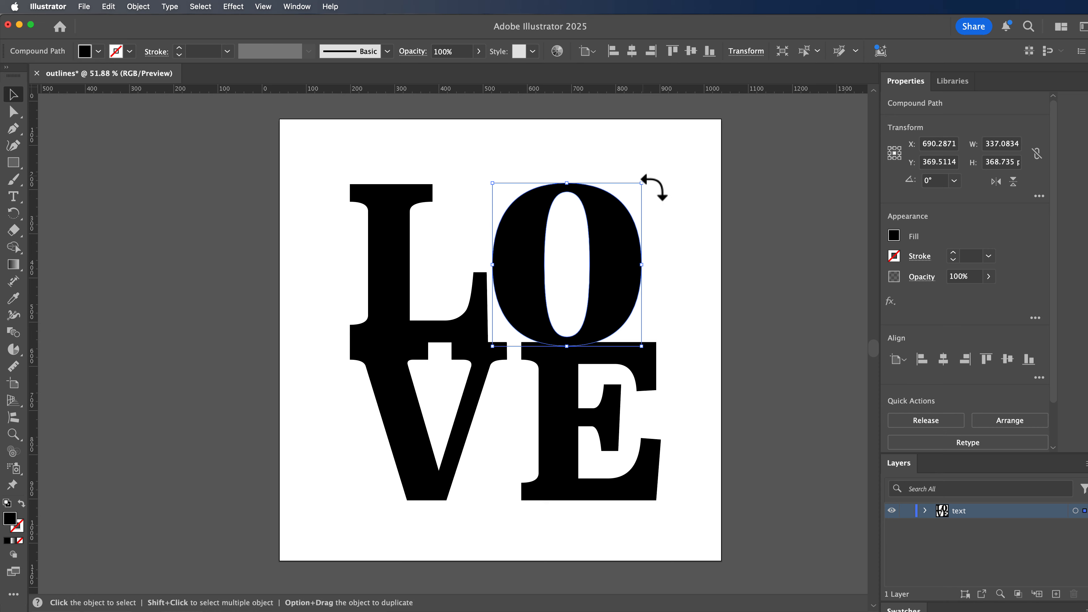
{"action": "left_click_drag", "start_coordinate": [654, 188], "coordinate": [717, 251]}
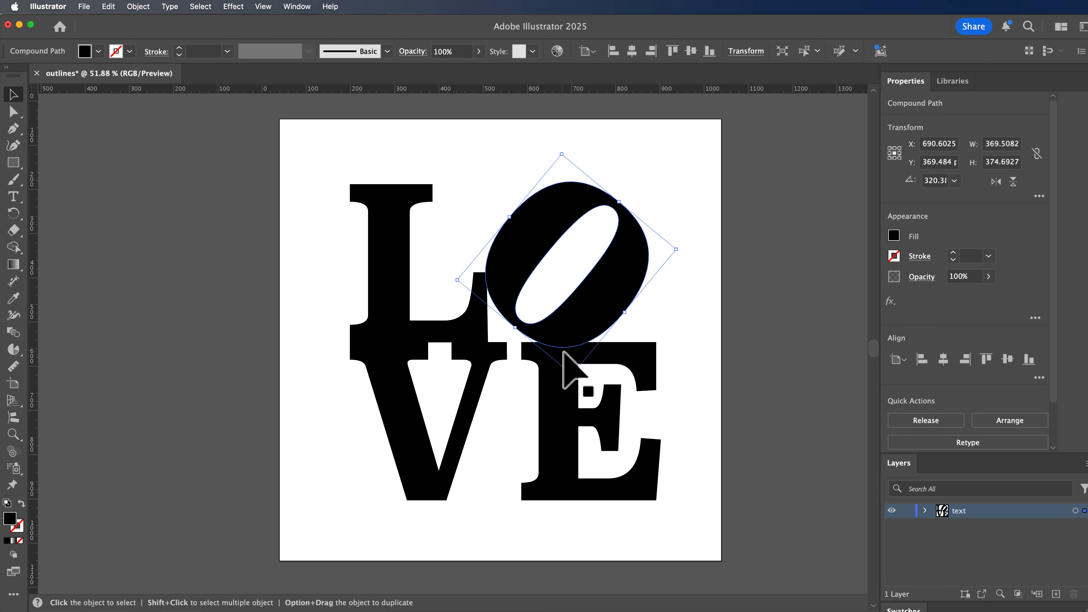
{"action": "key", "text": "Up"}
{"action": "key", "text": "Up"}
{"action": "key", "text": "Up"}
{"action": "key", "text": "Up"}
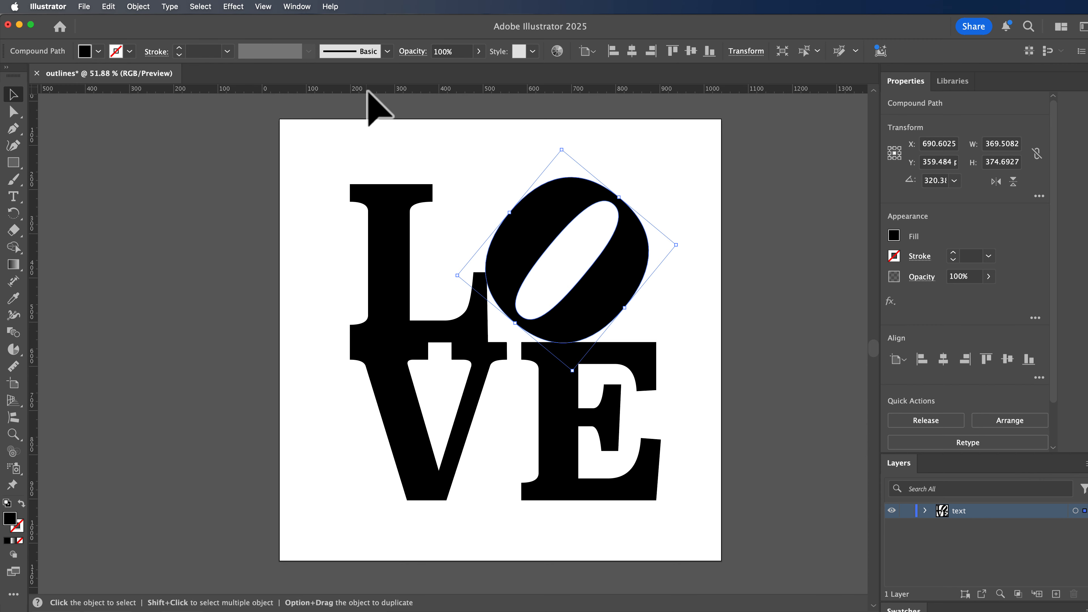
Step: Add ruler guides along the L's top and left edges, the O's right edge, and the baseline of the lower letters
{"action": "left_click", "coordinate": [270, 6]}
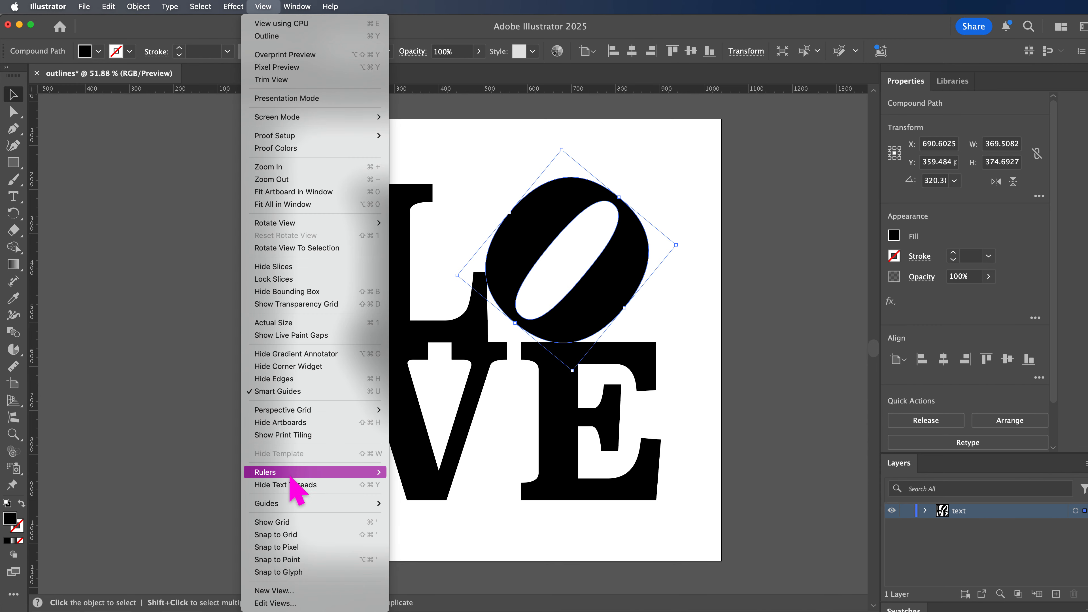
{"action": "mouse_move", "coordinate": [295, 475]}
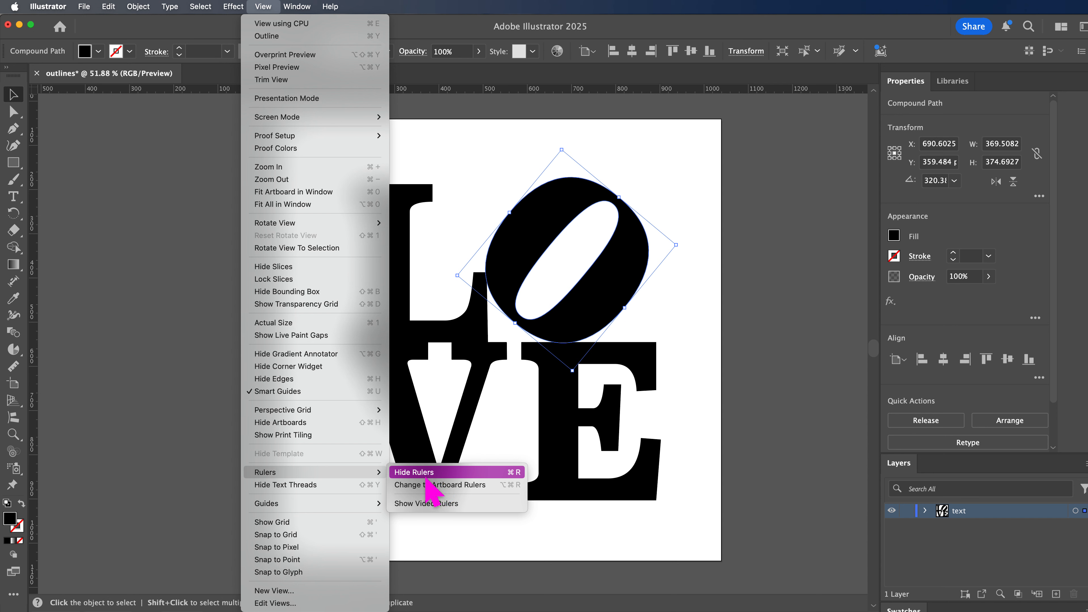
{"action": "left_click", "coordinate": [457, 90]}
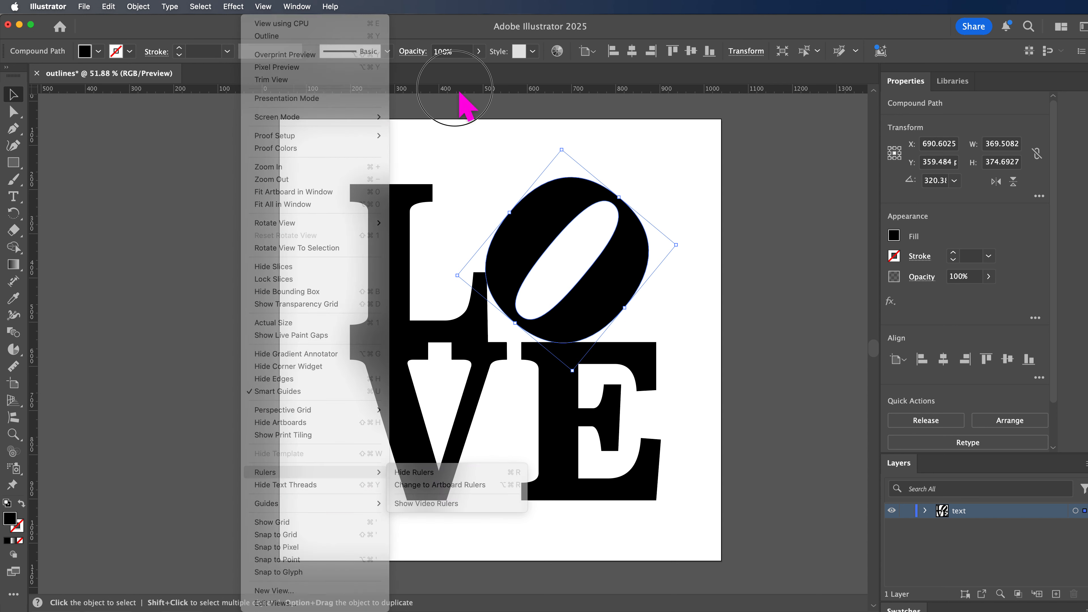
{"action": "left_click_drag", "start_coordinate": [462, 89], "coordinate": [479, 185]}
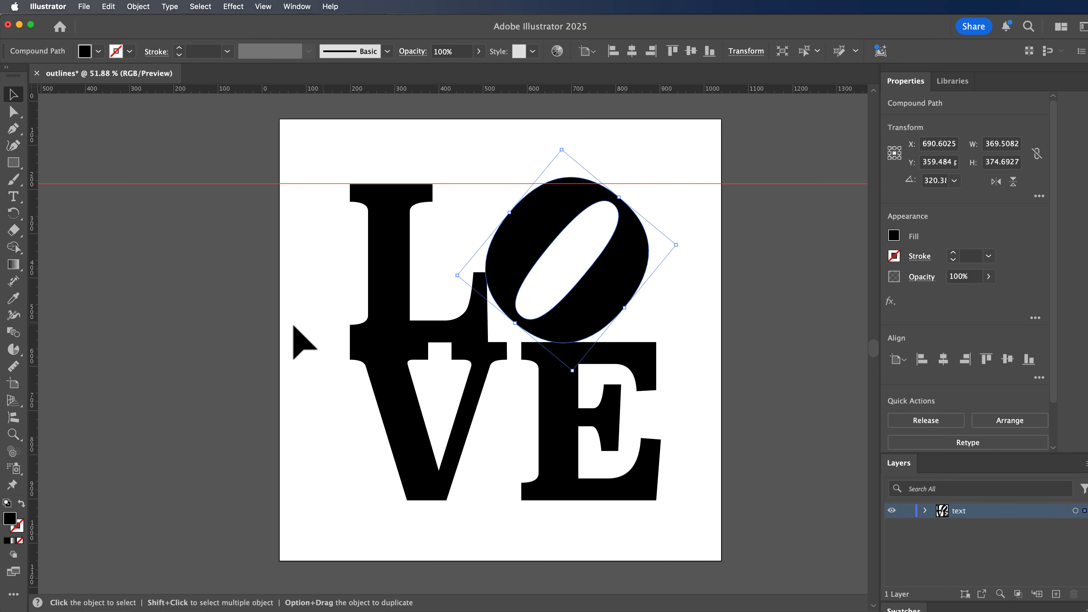
{"action": "left_click_drag", "start_coordinate": [33, 327], "coordinate": [649, 338]}
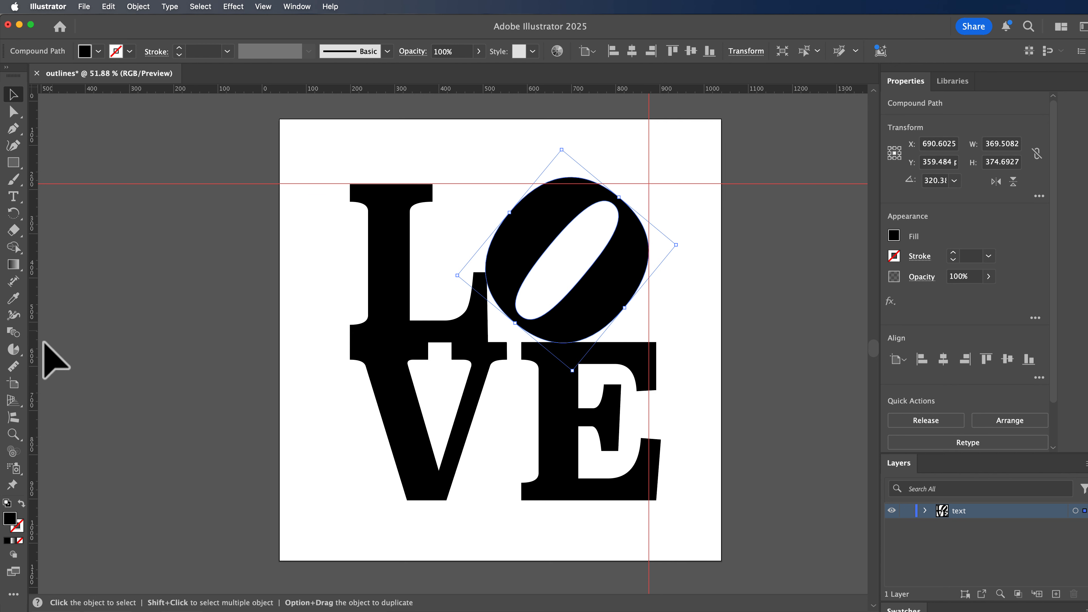
{"action": "left_click_drag", "start_coordinate": [34, 360], "coordinate": [351, 352]}
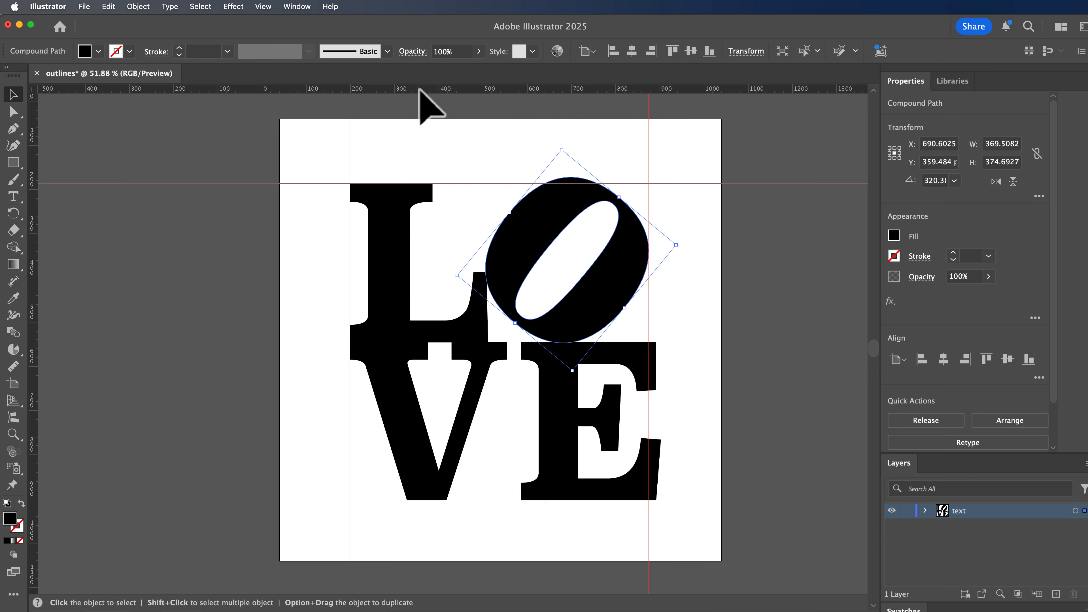
{"action": "left_click_drag", "start_coordinate": [425, 91], "coordinate": [484, 504]}
Step: Nudge the E about 18 px left so the end of its upper arm meets the right vertical guide
{"action": "left_click", "coordinate": [553, 475]}
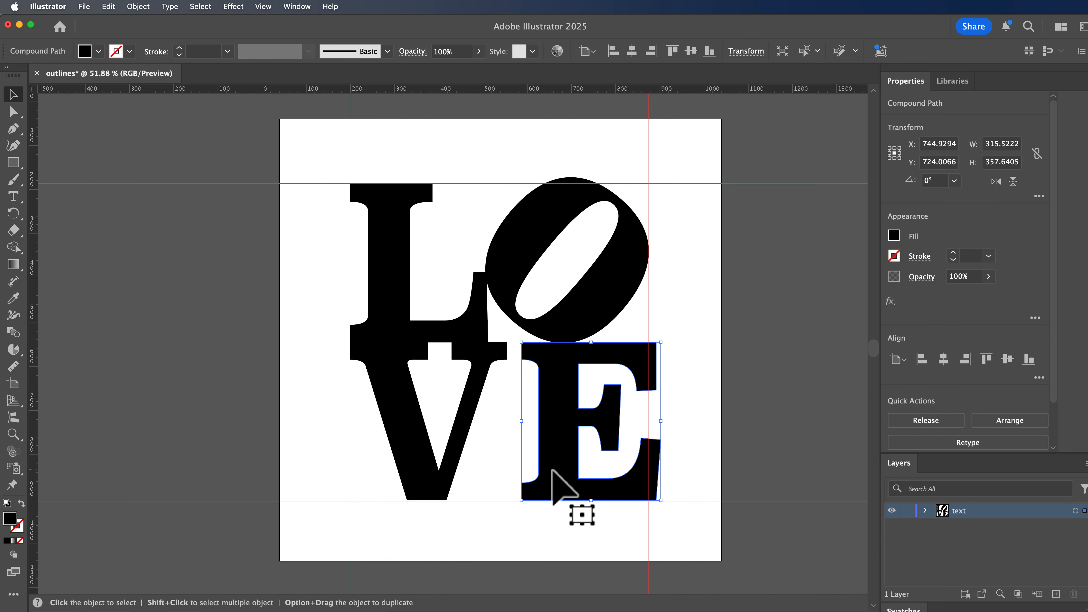
{"action": "key", "text": "Left"}
{"action": "key", "text": "Left"}
{"action": "key", "text": "Left"}
{"action": "key", "text": "Left"}
{"action": "key", "text": "Left"}
{"action": "key", "text": "Left"}
{"action": "key", "text": "Left"}
{"action": "key", "text": "Left"}
{"action": "key", "text": "Left"}
{"action": "key", "text": "Left"}
{"action": "key", "text": "Left"}
{"action": "key", "text": "Left"}
{"action": "key", "text": "Left"}
{"action": "key", "text": "Left"}
{"action": "key", "text": "Left"}
{"action": "key", "text": "Left"}
{"action": "key", "text": "Left"}
{"action": "key", "text": "Left"}
{"action": "key", "text": "Left"}
{"action": "key", "text": "Left"}
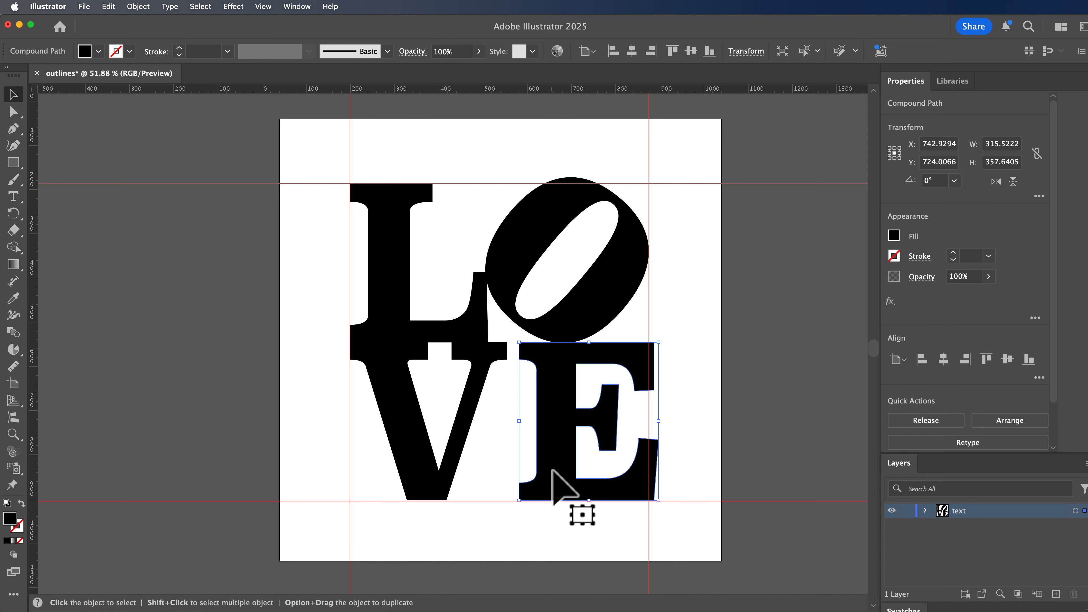
{"action": "key", "text": "Left"}
{"action": "key", "text": "Left"}
{"action": "key", "text": "Left"}
{"action": "key", "text": "Left"}
{"action": "key", "text": "Left"}
{"action": "key", "text": "Left"}
{"action": "key", "text": "Left"}
{"action": "key", "text": "Left"}
{"action": "key", "text": "Left"}
{"action": "key", "text": "Left"}
{"action": "key", "text": "Left"}
{"action": "key", "text": "Left"}
{"action": "key", "text": "Left"}
{"action": "key", "text": "Left"}
{"action": "key", "text": "Left"}
{"action": "key", "text": "Left"}
{"action": "key", "text": "Left"}
{"action": "key", "text": "Left"}
{"action": "key", "text": "Left"}
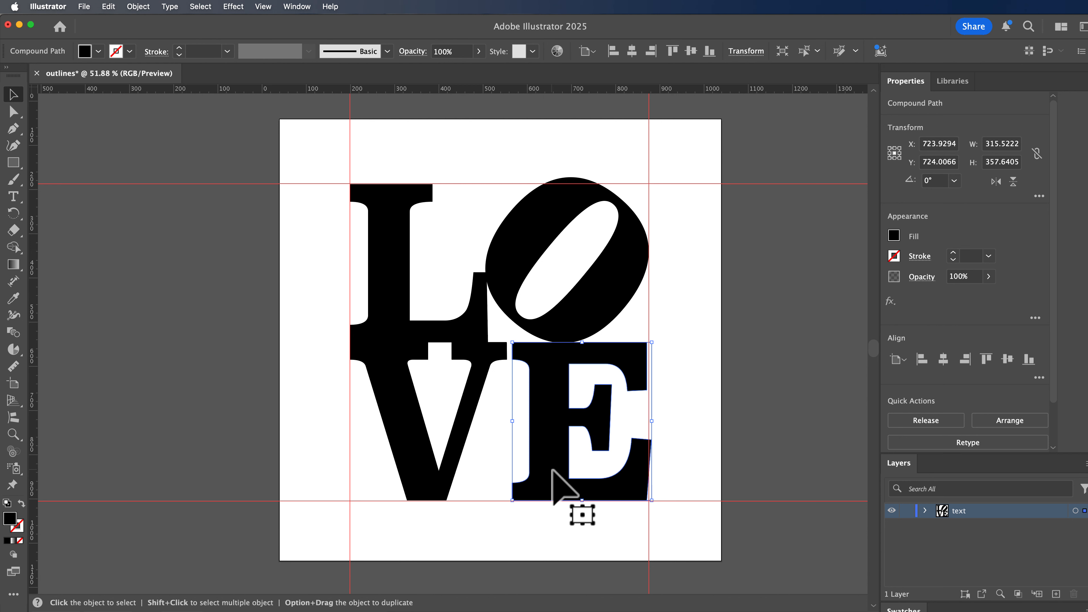
{"action": "key", "text": "Right"}
{"action": "key", "text": "Right"}
{"action": "key", "text": "Right"}
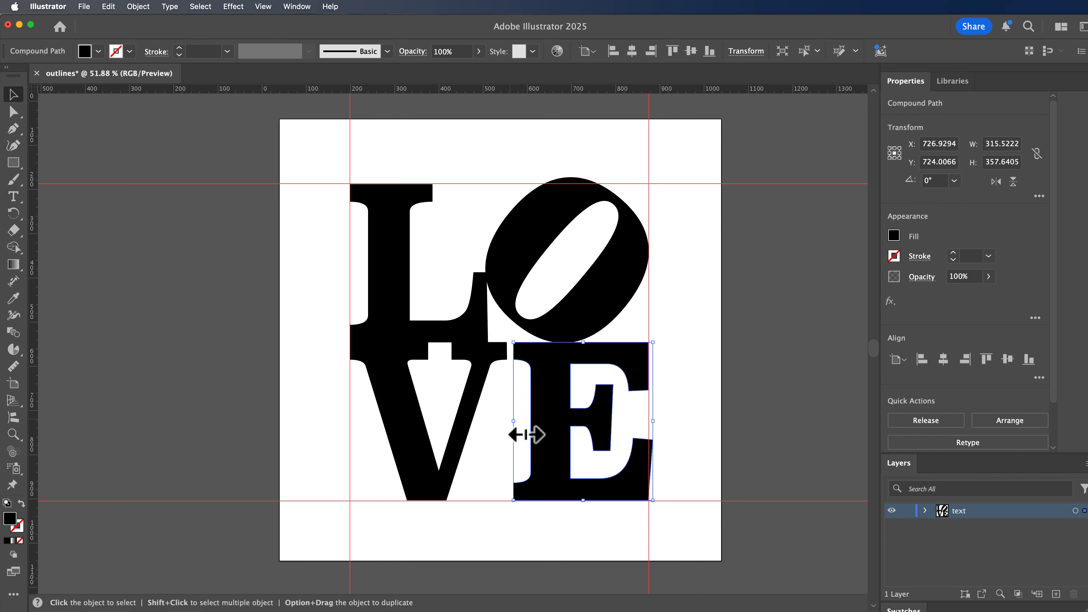
Step: Stretch the E to about 323 px wide towards the V, and widen the V to about 362 px so the two letters meet
{"action": "left_click_drag", "start_coordinate": [526, 434], "coordinate": [526, 433]}
{"action": "left_click", "coordinate": [463, 437]}
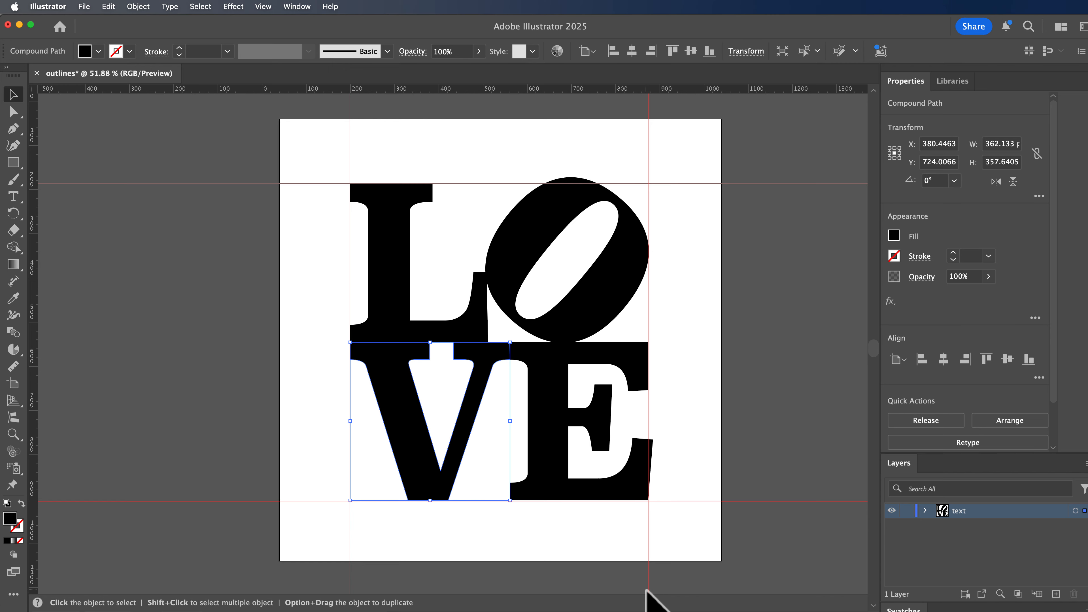
Step: Move the E's protruding lower arm corner anchor onto the right guide and nudge the upper arm's two outer anchors 1 px right
{"action": "scroll", "coordinate": [592, 496], "scroll_direction": "right", "scroll_amount": 1}
{"action": "scroll", "coordinate": [592, 496], "scroll_direction": "up", "scroll_amount": 1}
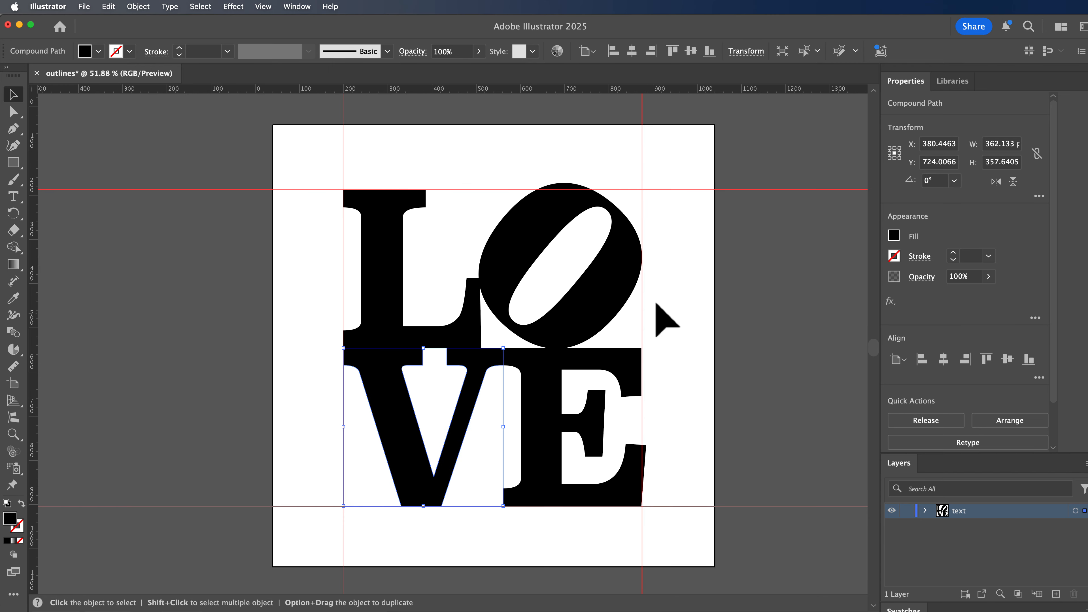
{"action": "left_click", "coordinate": [13, 112]}
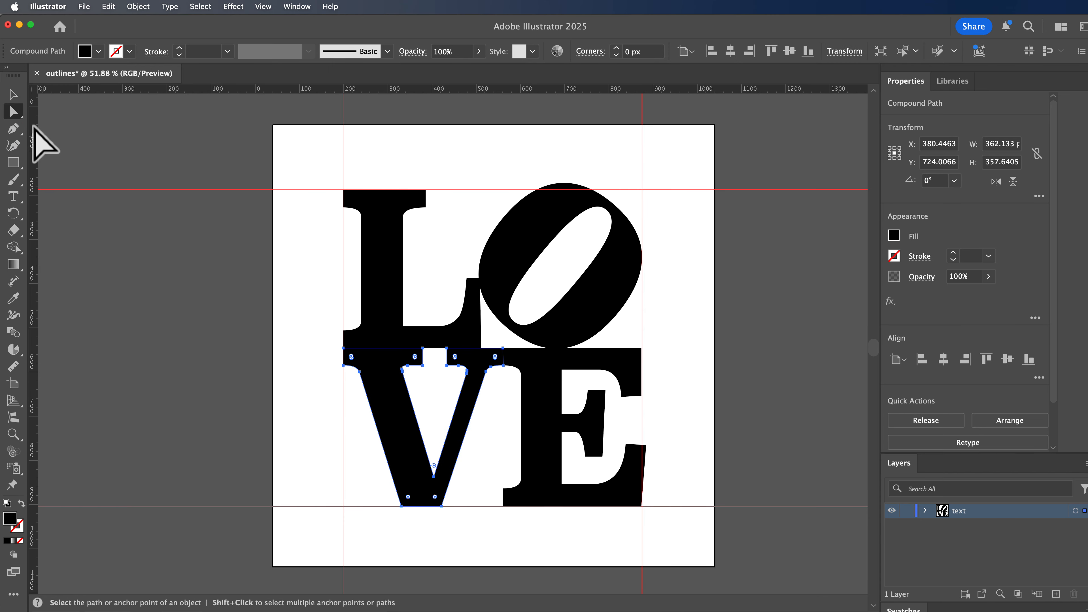
{"action": "left_click", "coordinate": [633, 489]}
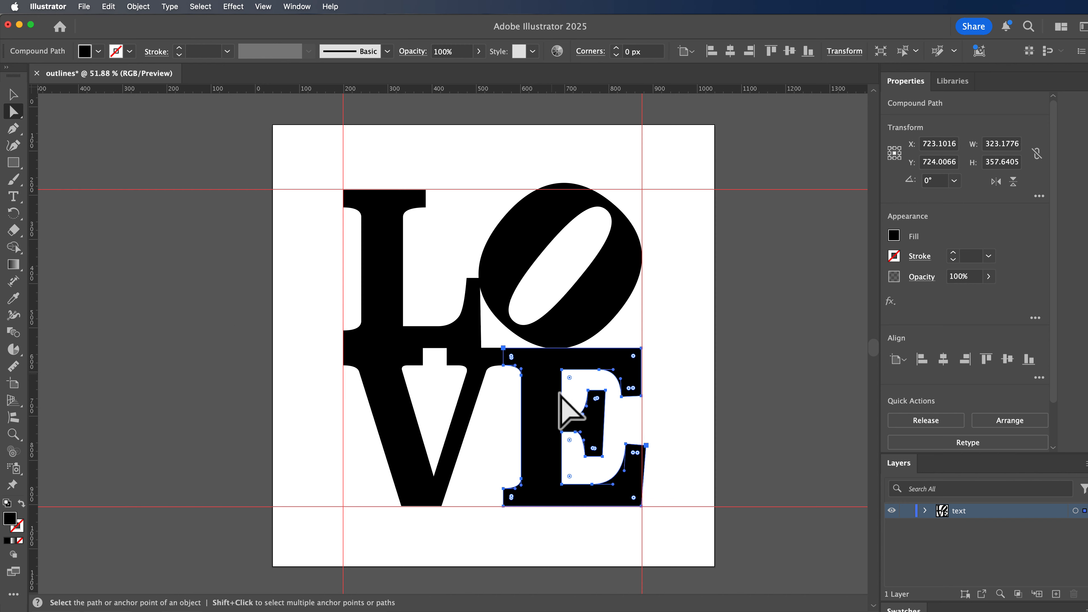
{"action": "left_click", "coordinate": [647, 447]}
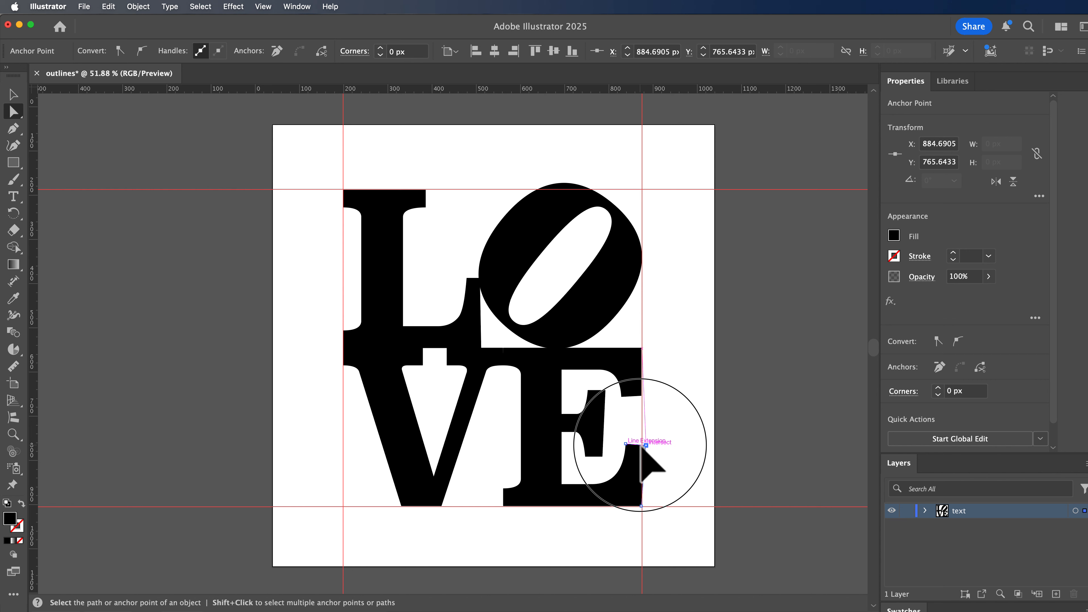
{"action": "left_click_drag", "start_coordinate": [641, 445], "coordinate": [639, 445]}
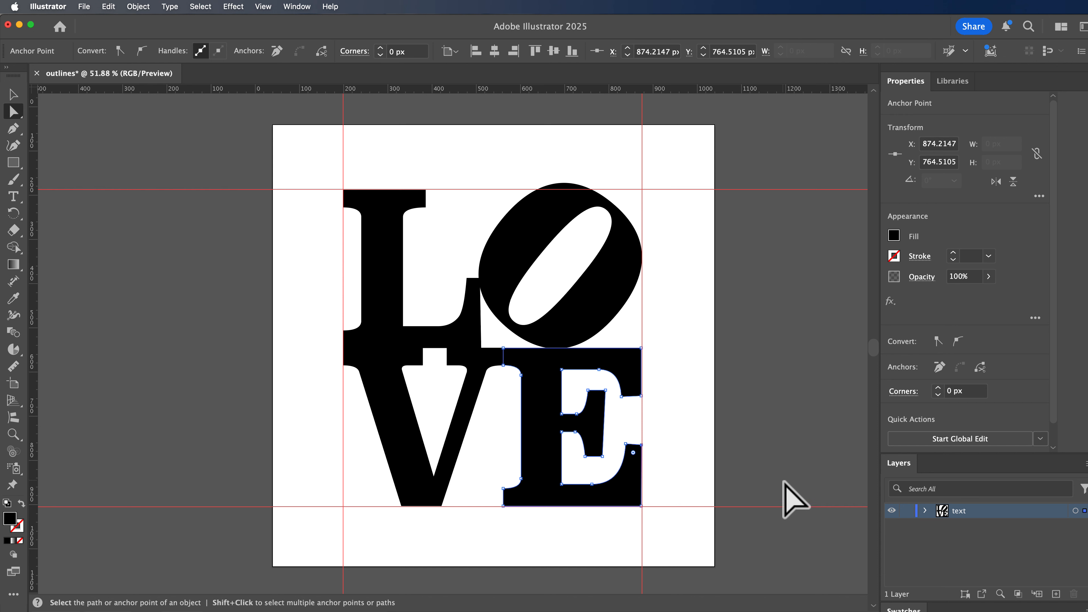
{"action": "left_click", "coordinate": [642, 396]}
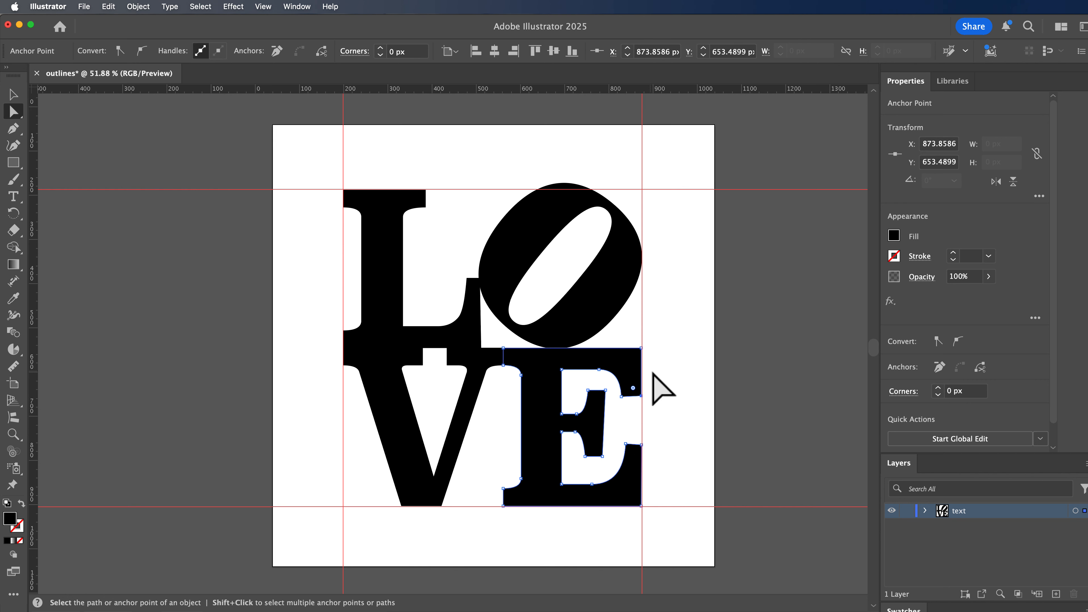
{"action": "left_click", "coordinate": [641, 348], "text": "shift"}
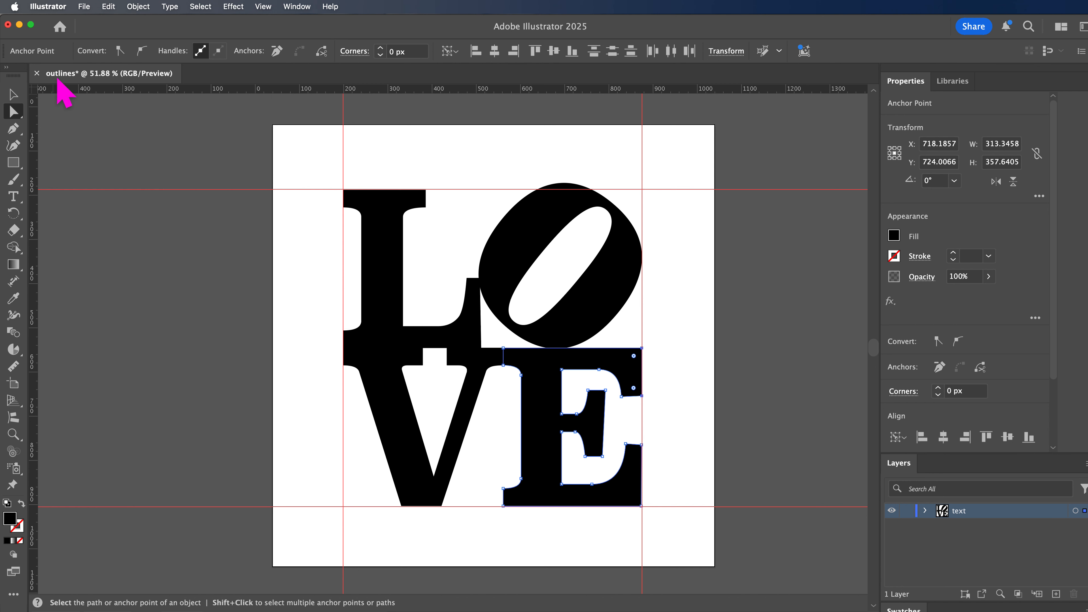
{"action": "left_click", "coordinate": [172, 6]}
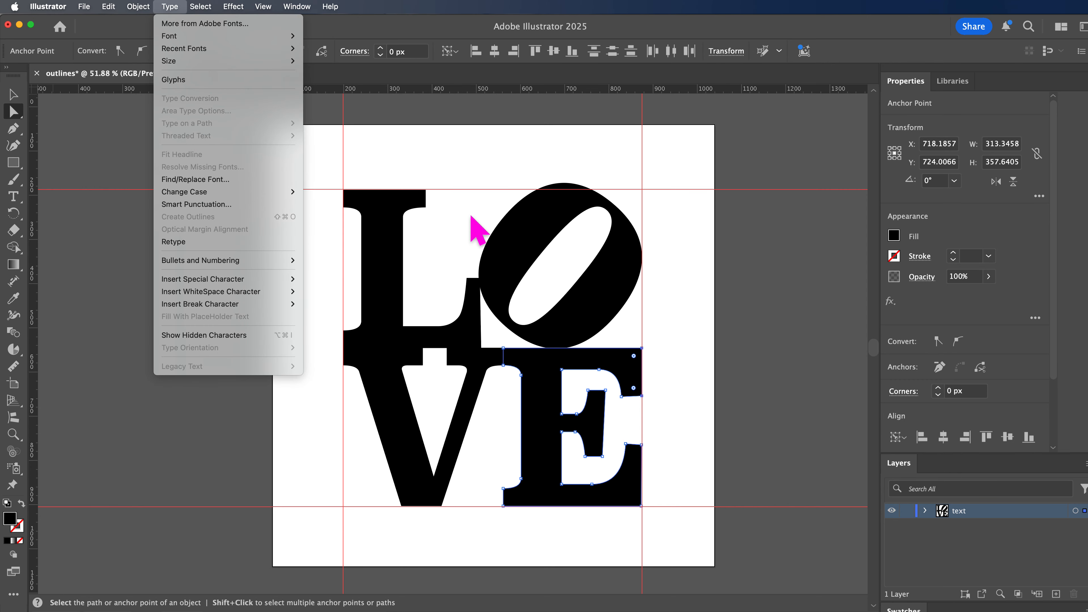
{"action": "left_click", "coordinate": [410, 142]}
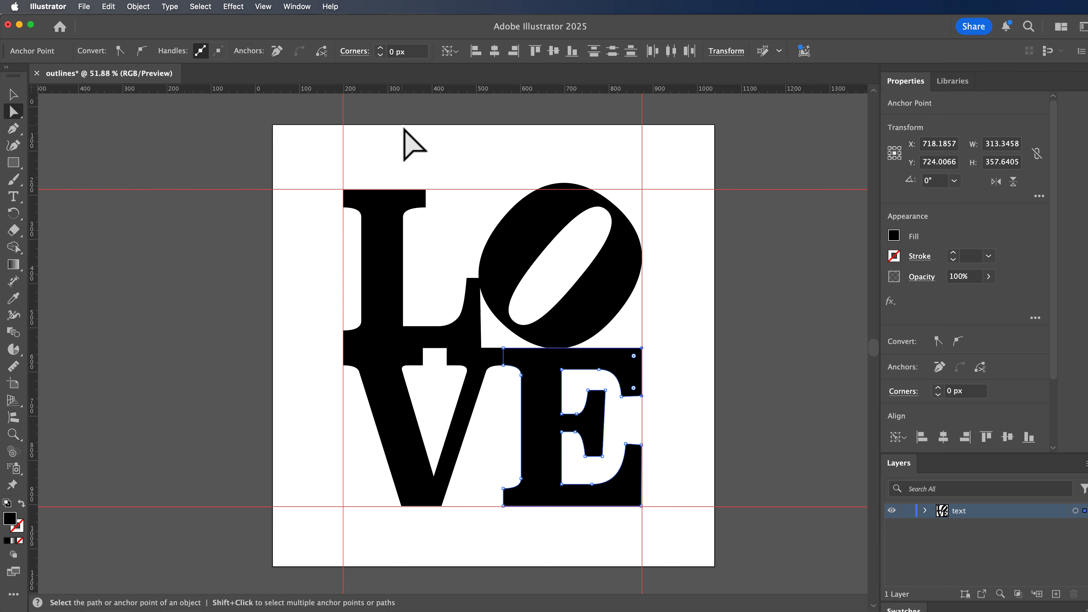